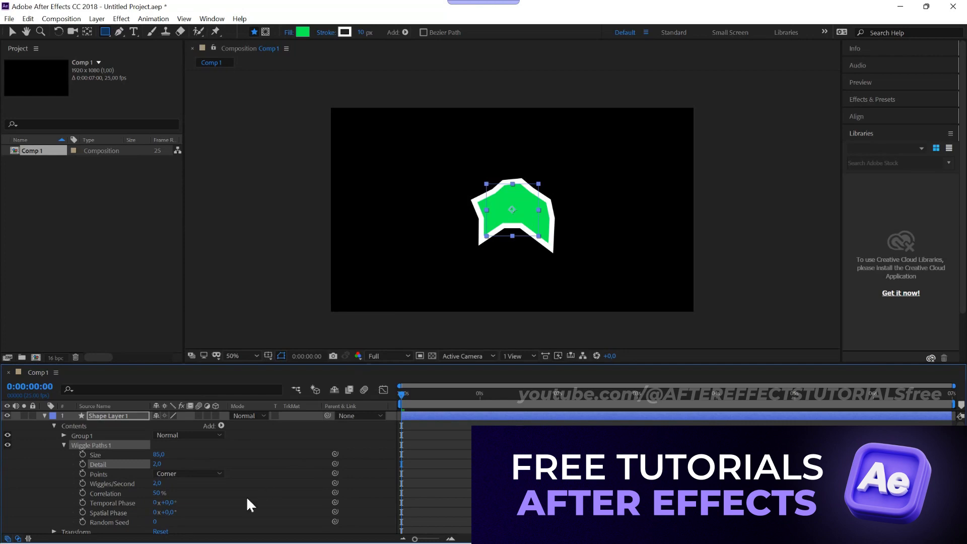
- Set the Wiggle Paths point type to Smooth and preview the animation
click(184, 476)
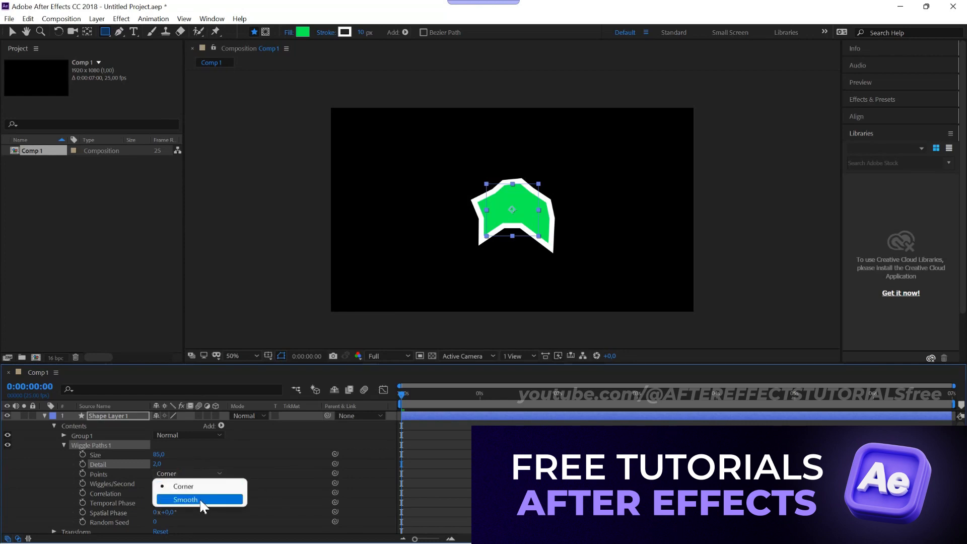
click(199, 497)
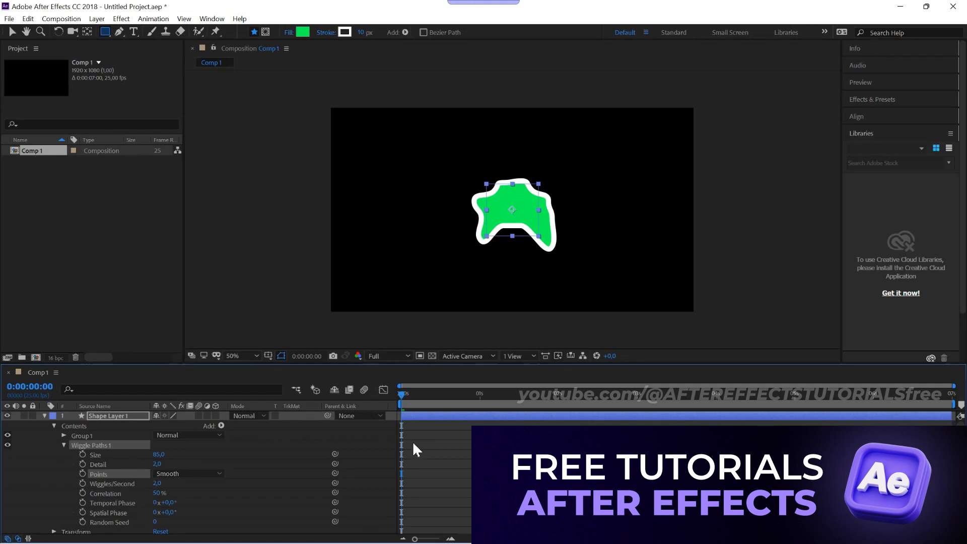
key(space)
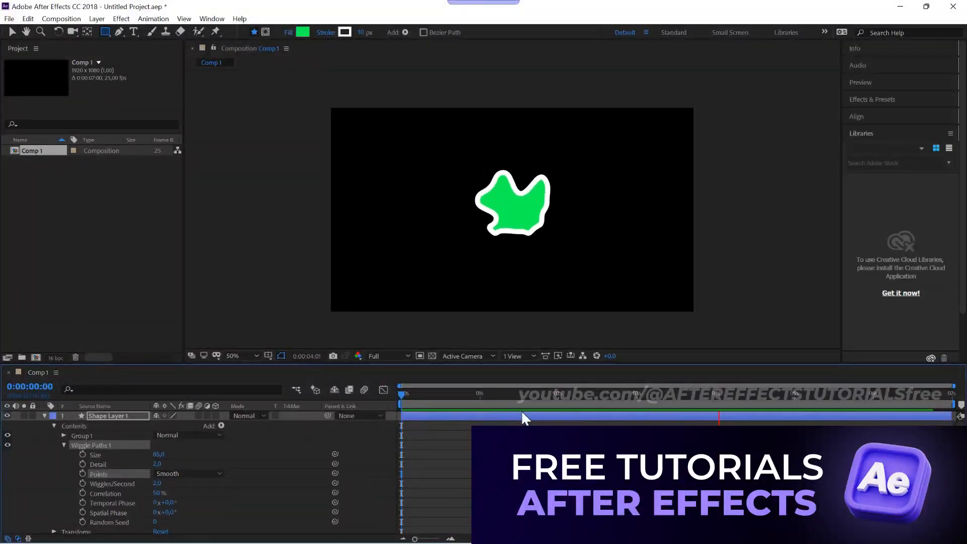
key(space)
- Preview the path wiggle with Wiggles/Second at 23, and return the value to 2
drag(161, 484, 173, 484)
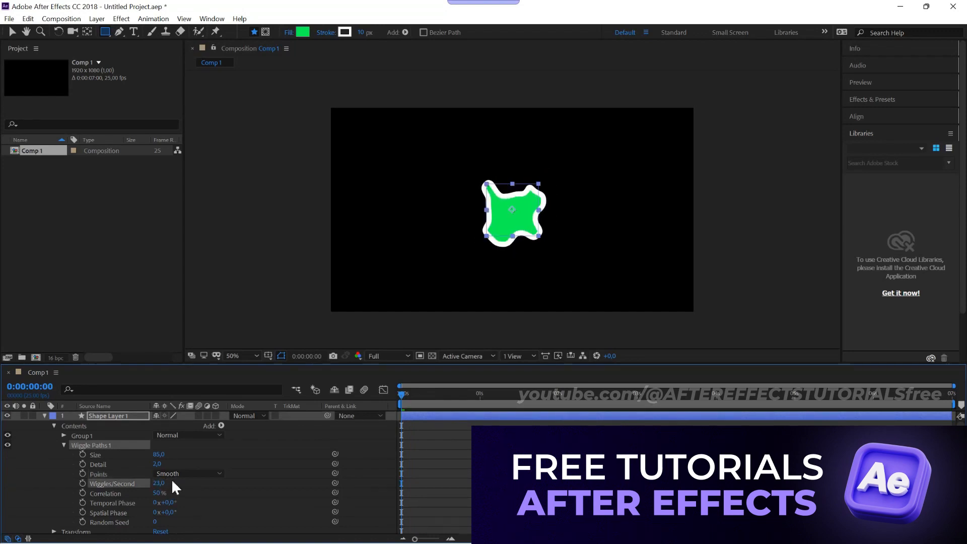
key(space)
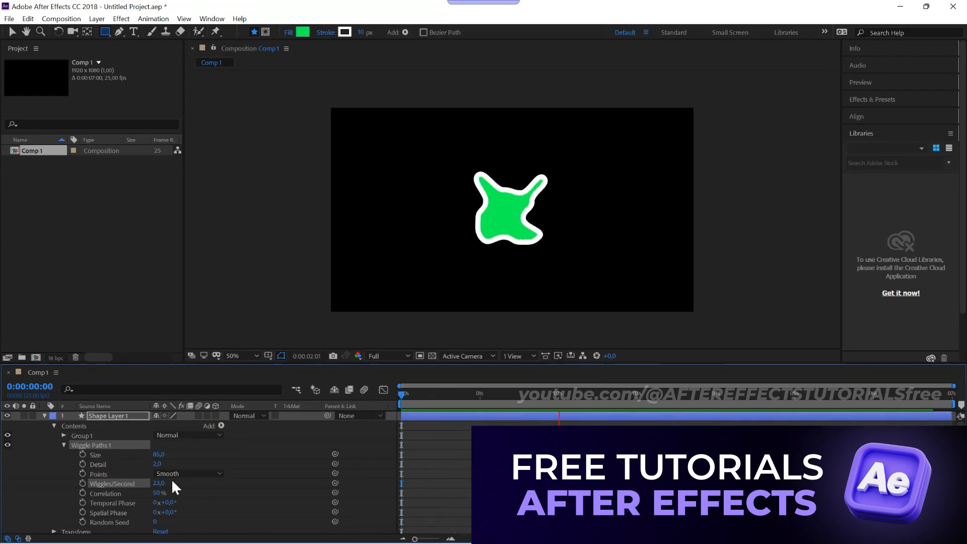
key(space)
drag(162, 486, 152, 487)
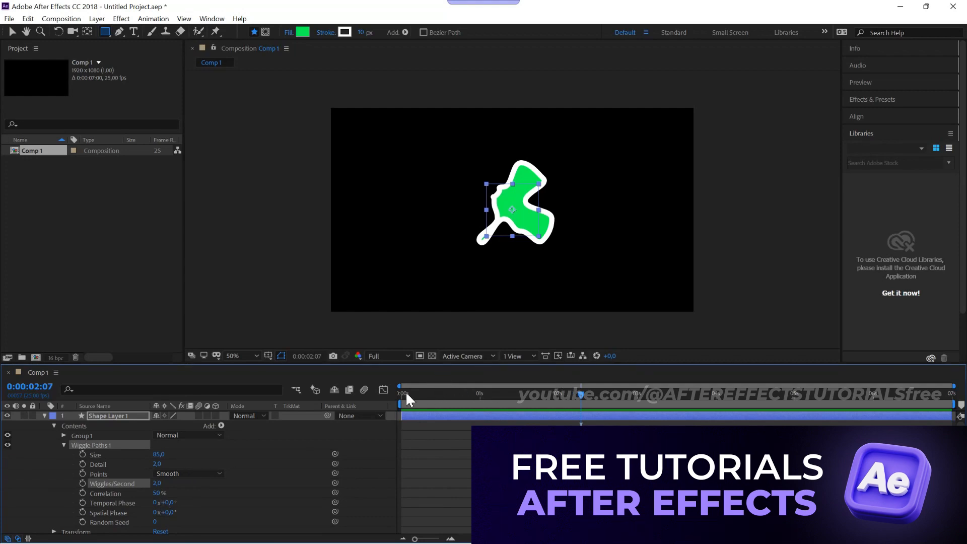
- Set the Wiggle Paths correlation to 100% and preview the animation from the start of the composition
click(158, 493)
text(100)
key(Return)
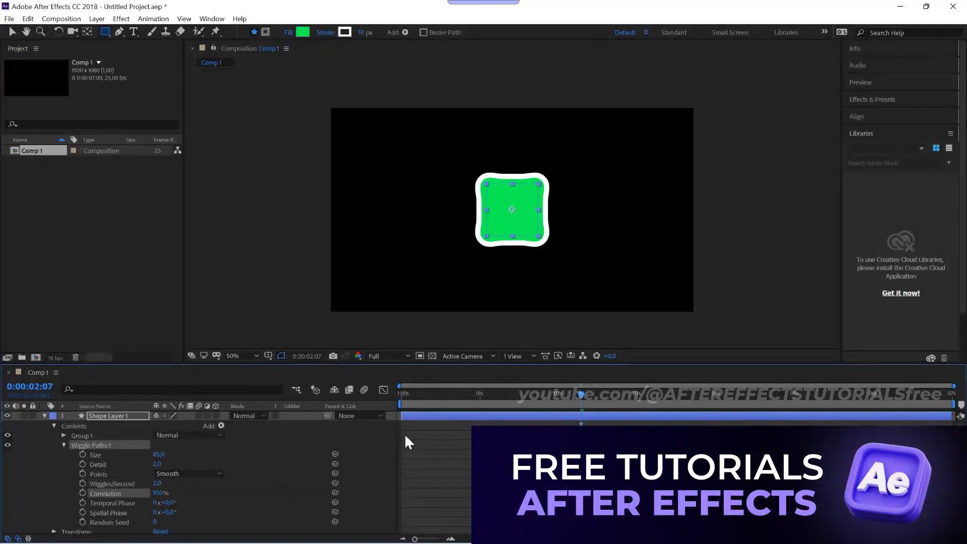
click(397, 394)
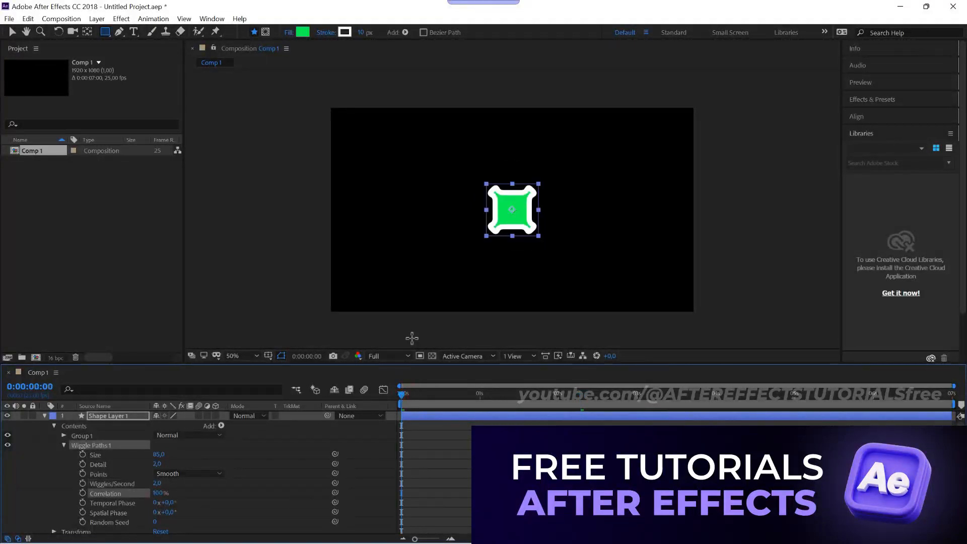
key(space)
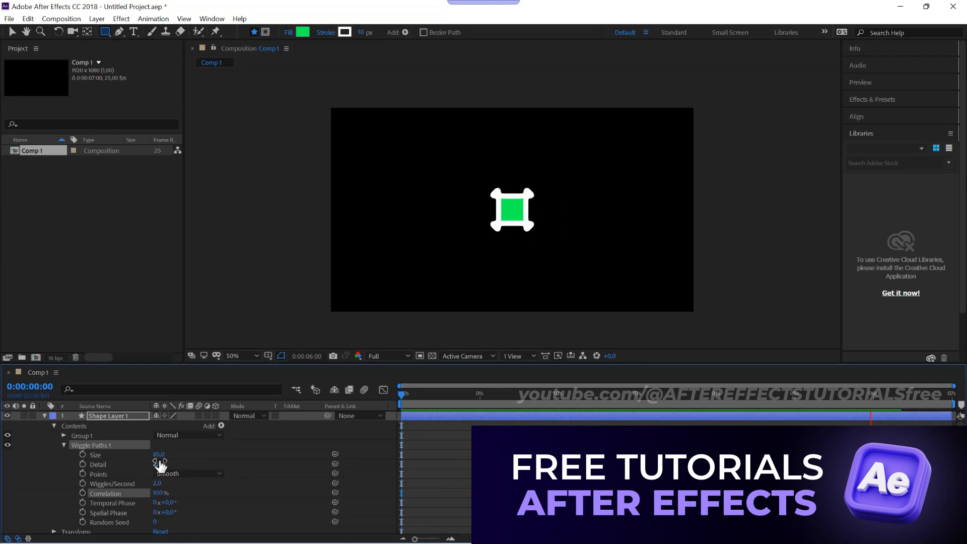
- Increase the Wiggle Paths size to 191 and compare the animation at 0% and 100% correlation
drag(160, 455, 313, 445)
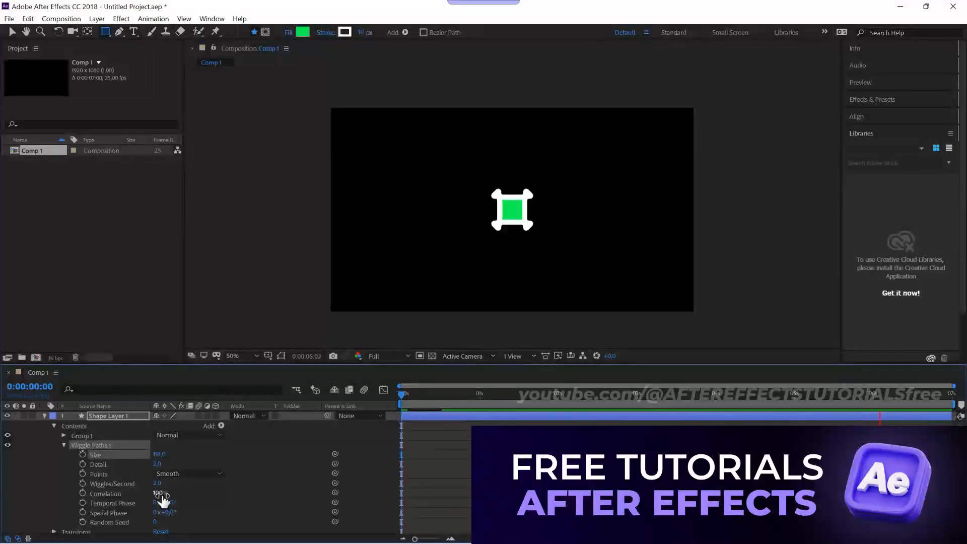
drag(162, 499, 31, 491)
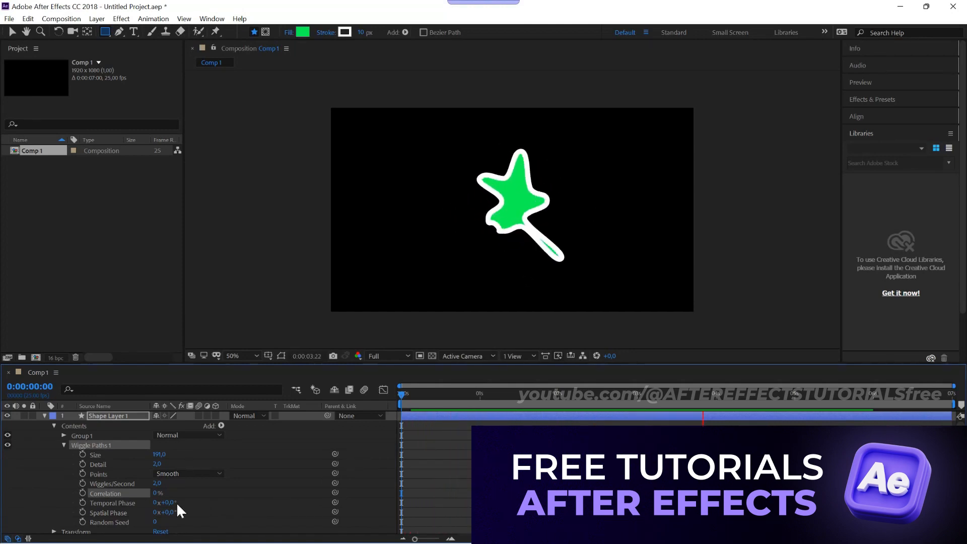
drag(158, 491, 270, 491)
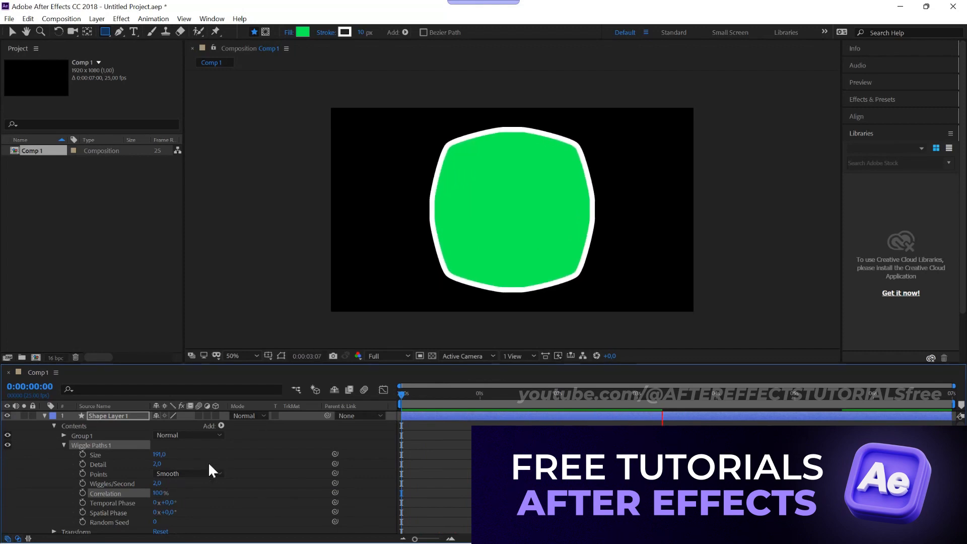
- Try Corner points on the wiggled path during playback and switch them back to Smooth
click(180, 471)
click(188, 483)
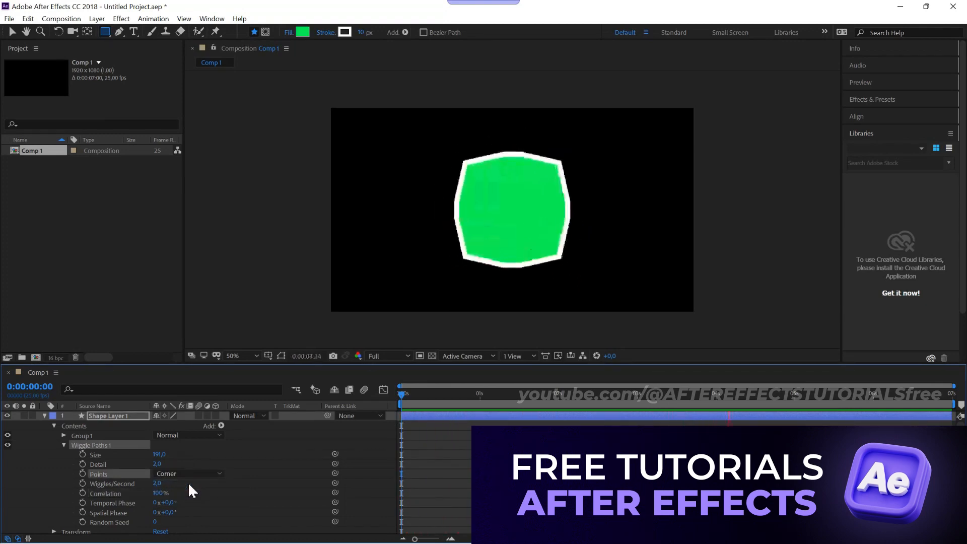
click(184, 474)
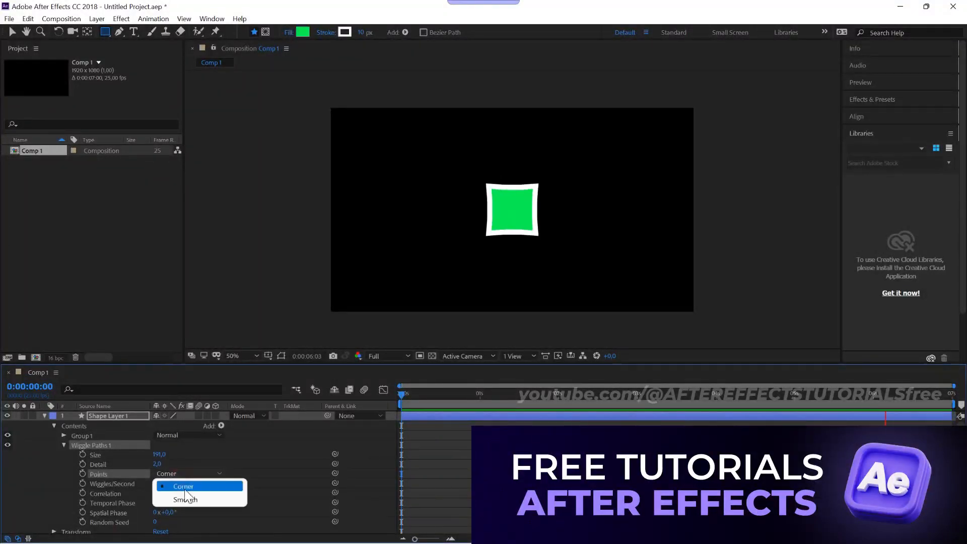
click(187, 498)
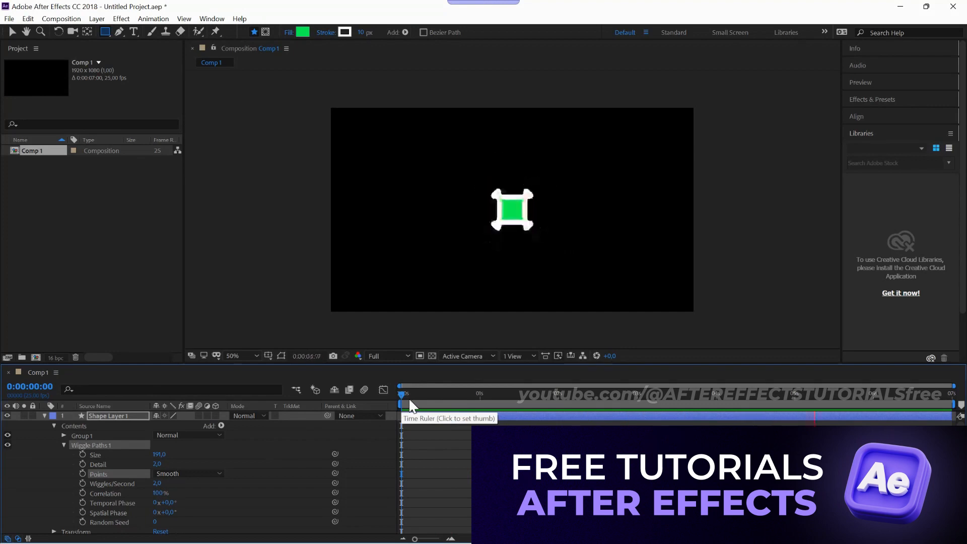
- Set the Wiggle Paths correlation to 50% and stop the preview
click(159, 492)
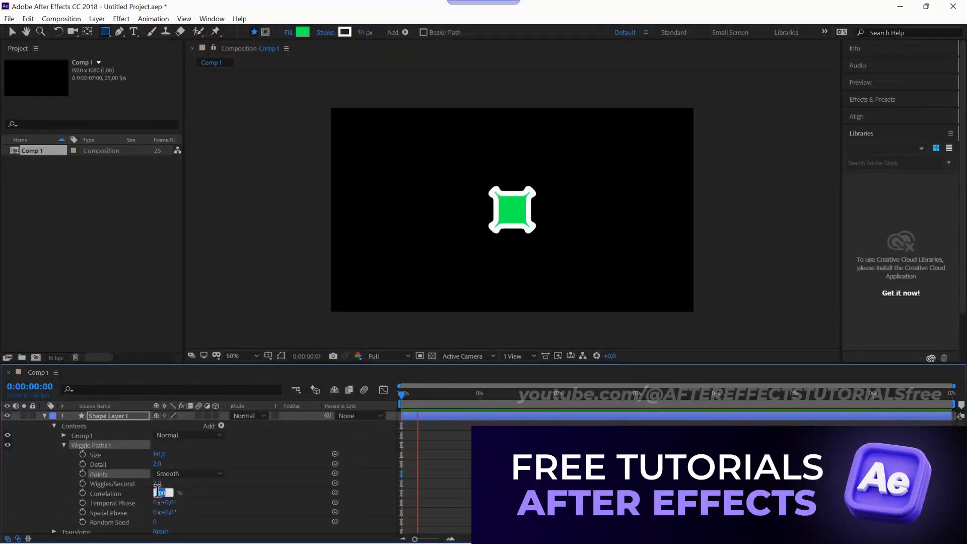
text(50)
click(201, 494)
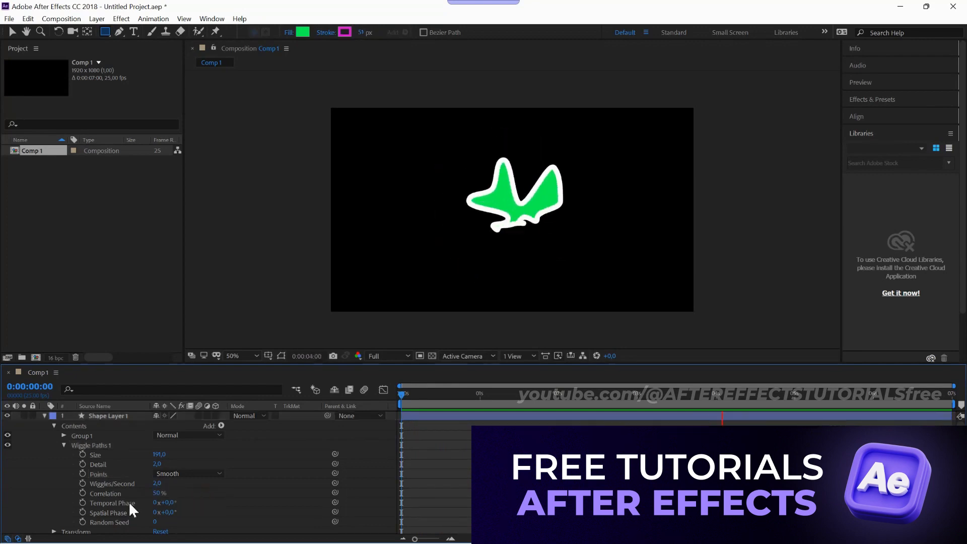
key(space)
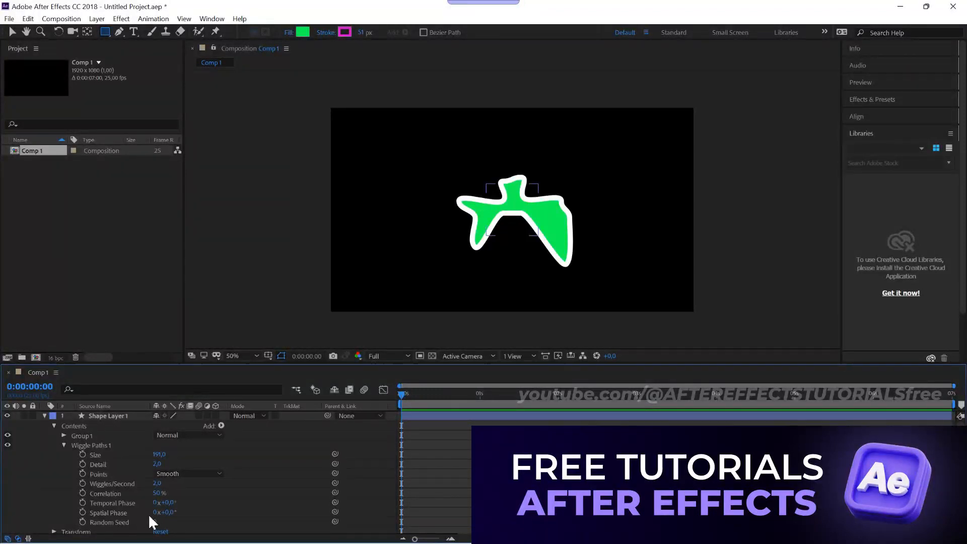
- Set the Wiggle Paths temporal phase to 295°, spatial phase to 93° and random seed to 47
drag(167, 502, 302, 488)
drag(166, 512, 198, 487)
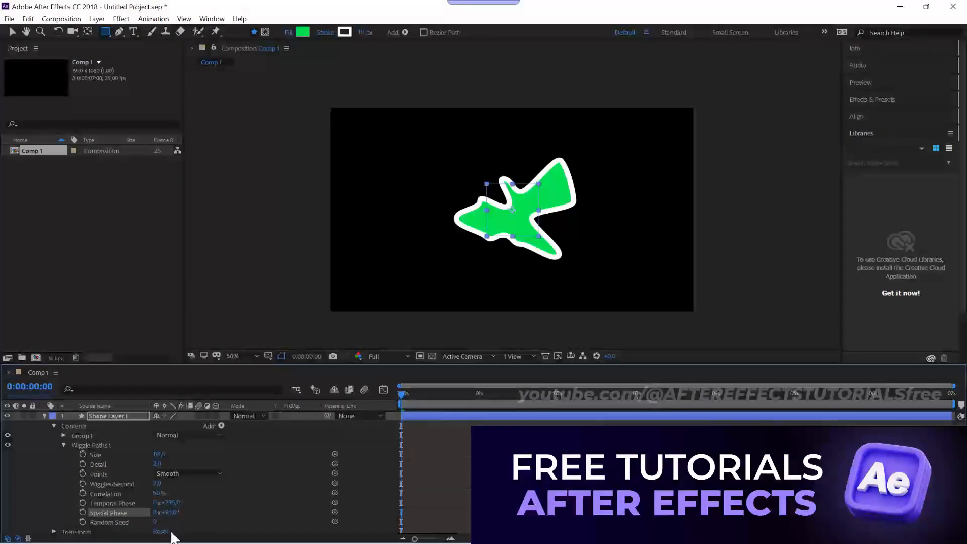
drag(155, 522, 181, 524)
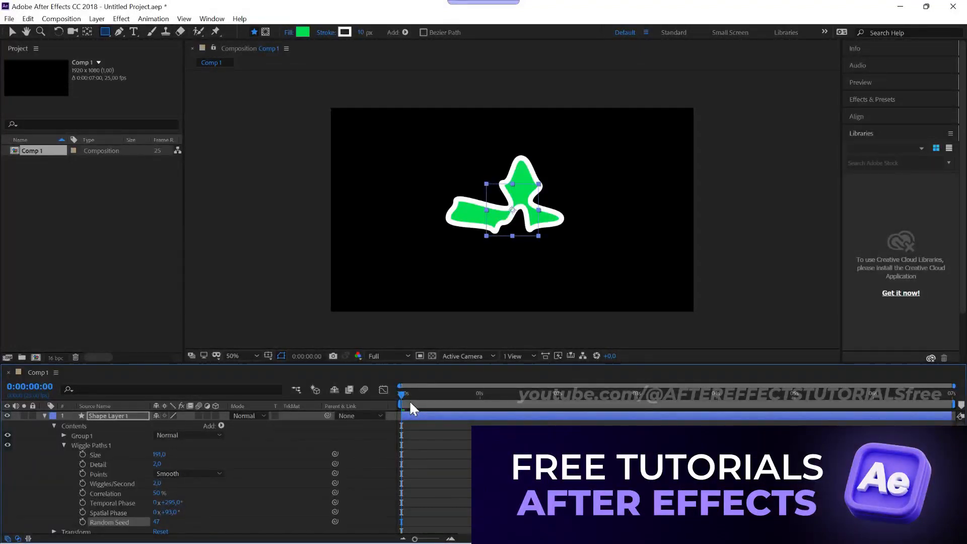
- Delete Wiggle Paths from the shape layer and add a Wiggle Transform in its place
click(97, 445)
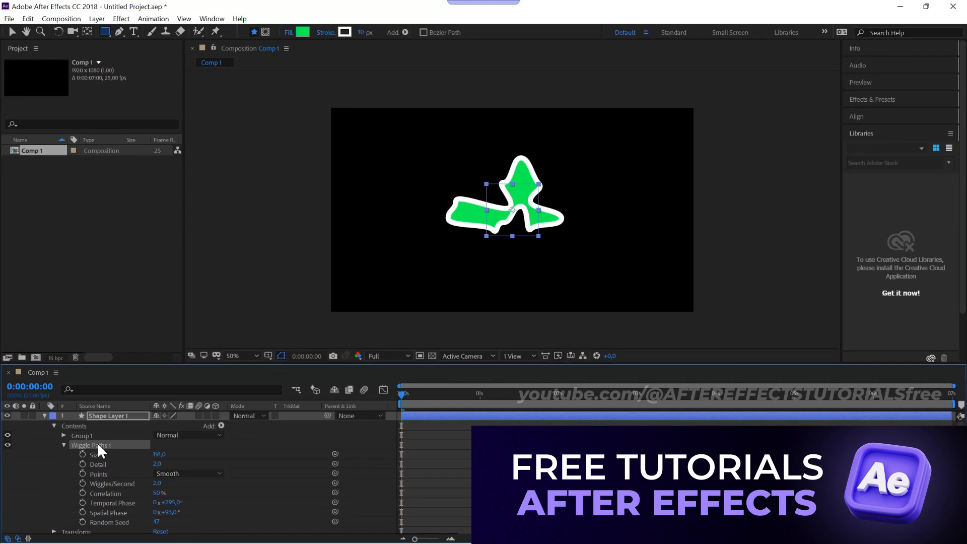
key(Delete)
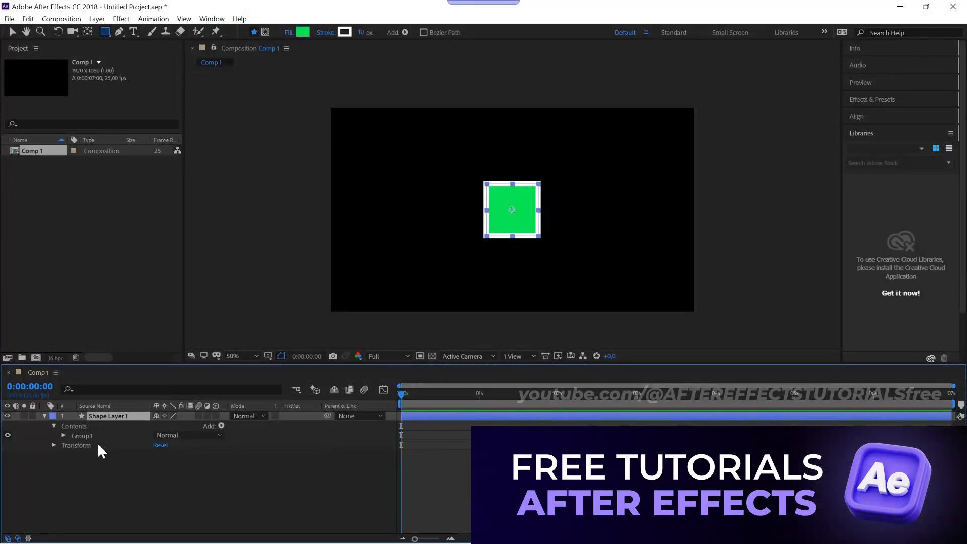
click(221, 426)
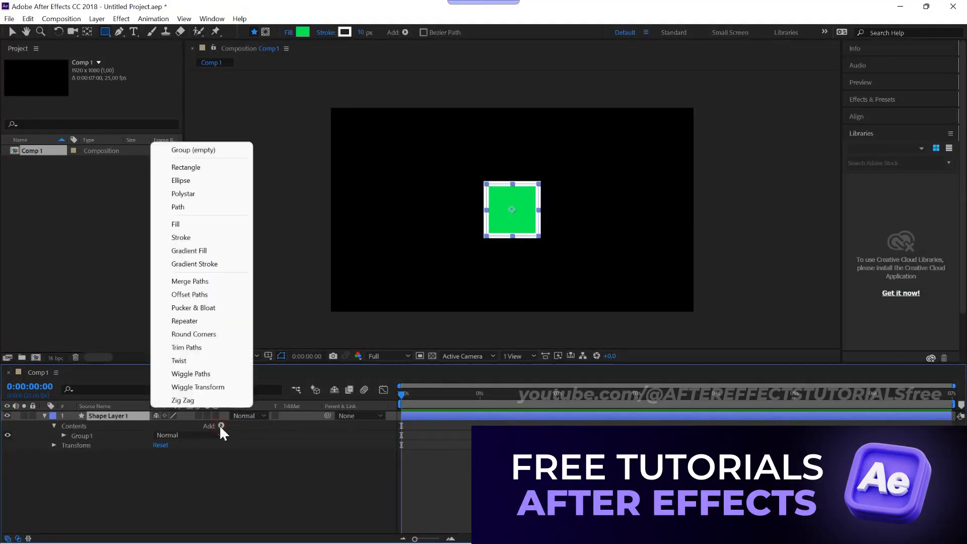
click(199, 387)
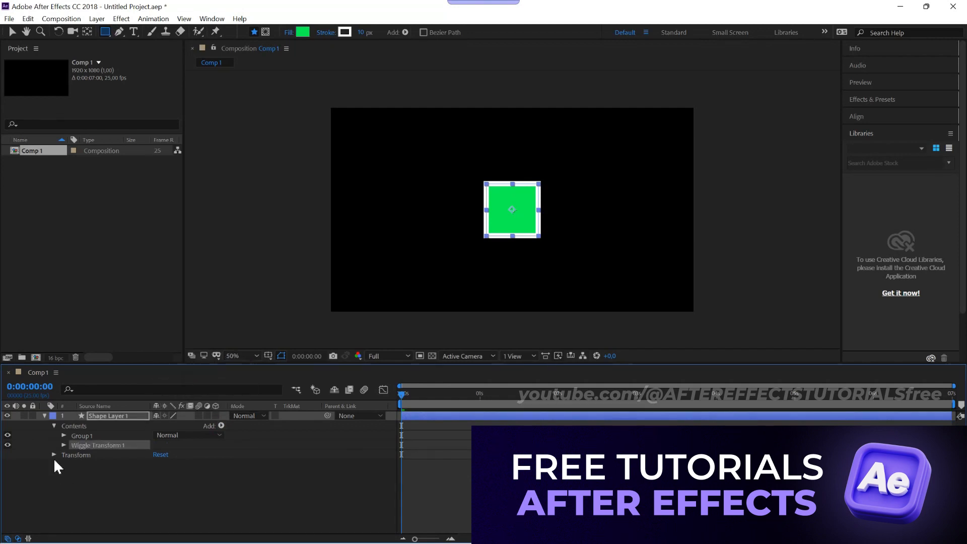
- Set the Wiggle Transform's position to 0, 43, scale to about 62% and rotation to about 54°, and preview the motion
click(63, 446)
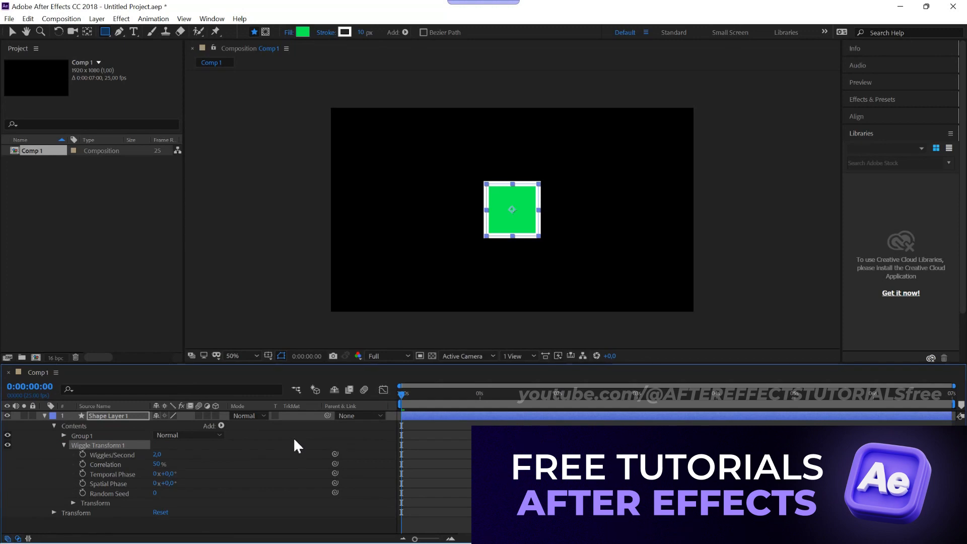
click(73, 503)
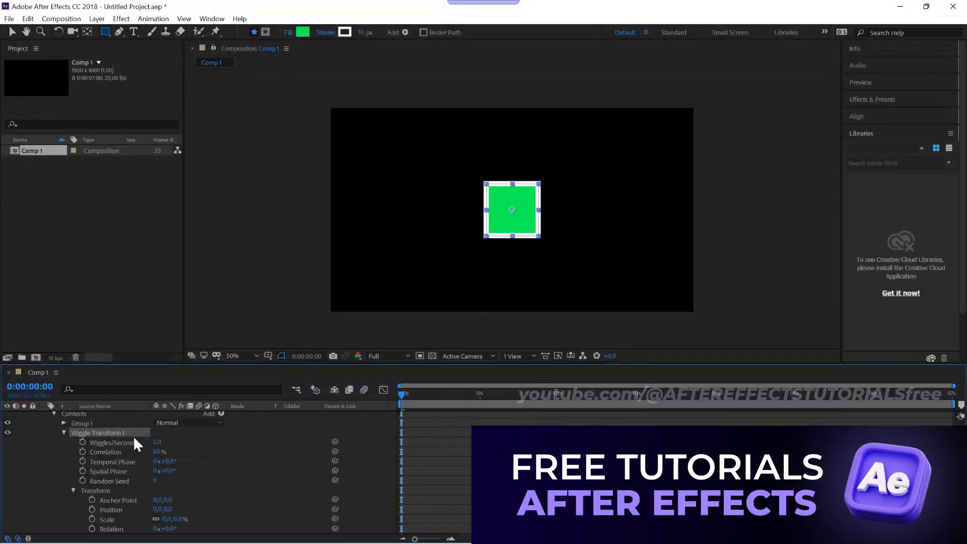
scroll(151, 478, down, 1)
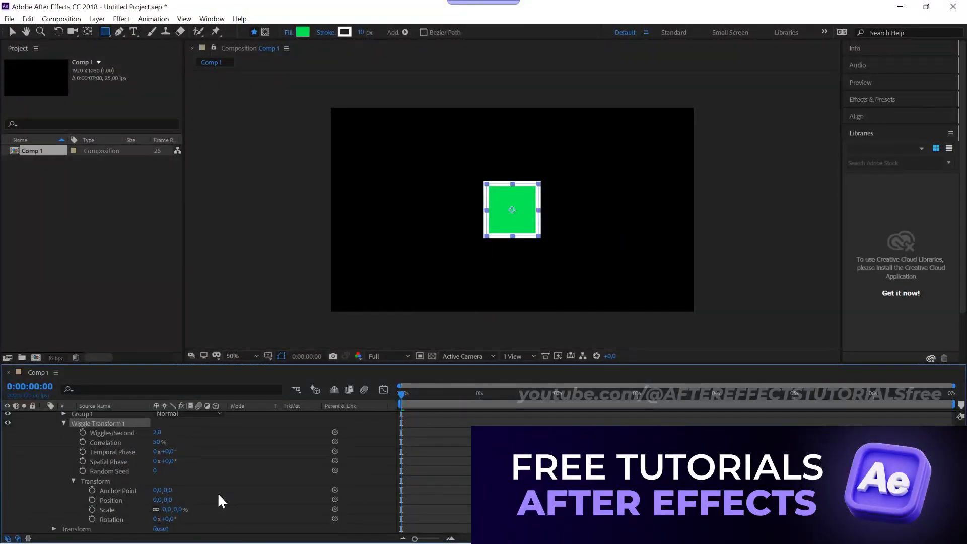
drag(168, 499, 200, 524)
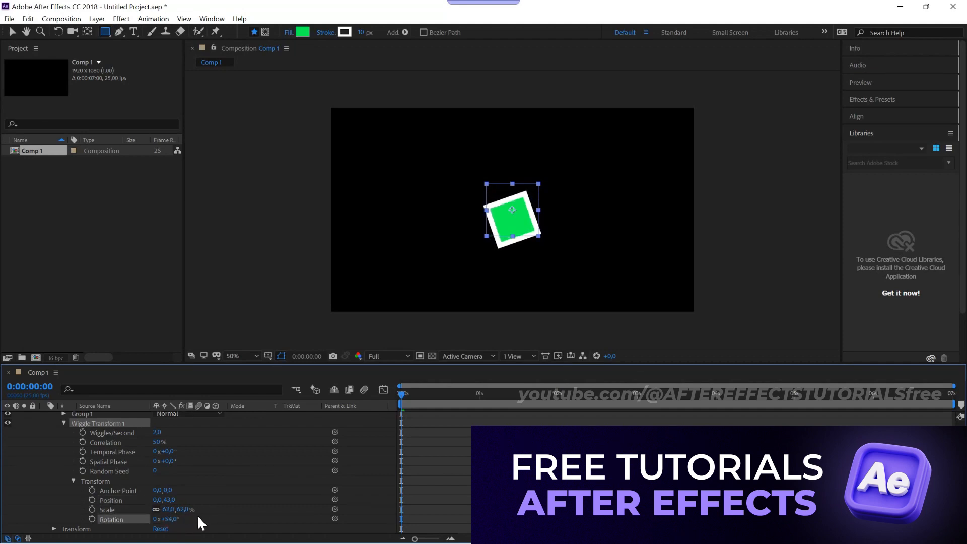
key(space)
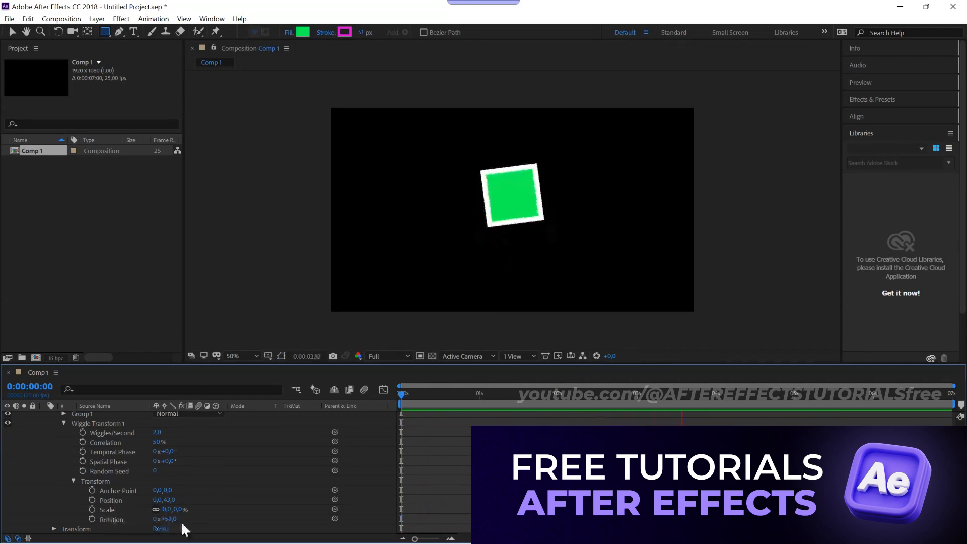
- Set the Wiggle Transform's rotation to 0° while the preview plays
click(166, 519)
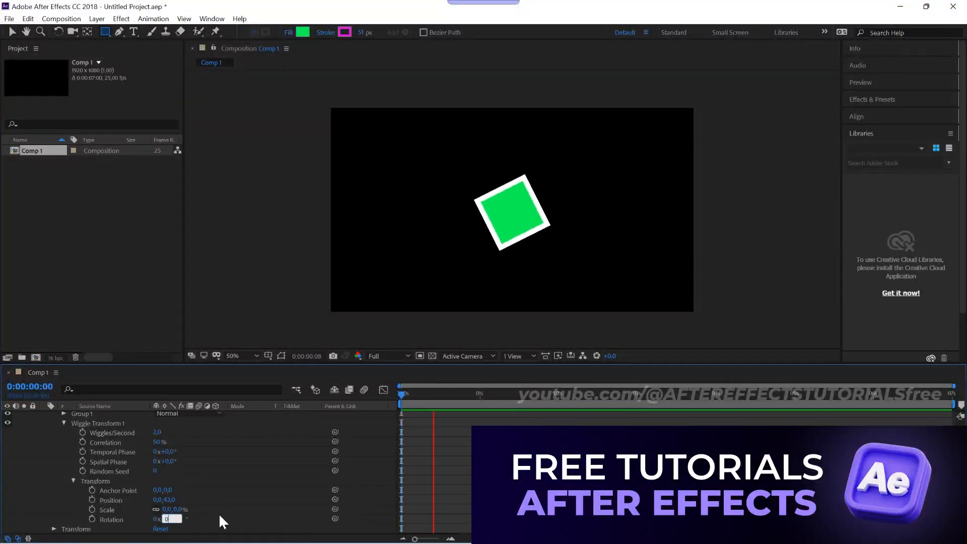
text(0)
key(Return)
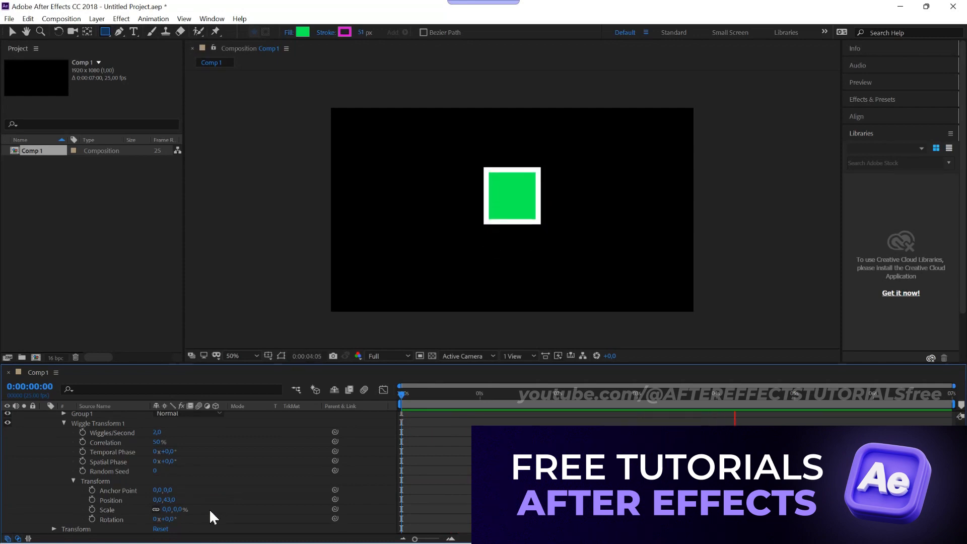
- Set the Wiggle Transform's horizontal position to 31 and preview the wiggle from the start
drag(156, 499, 168, 499)
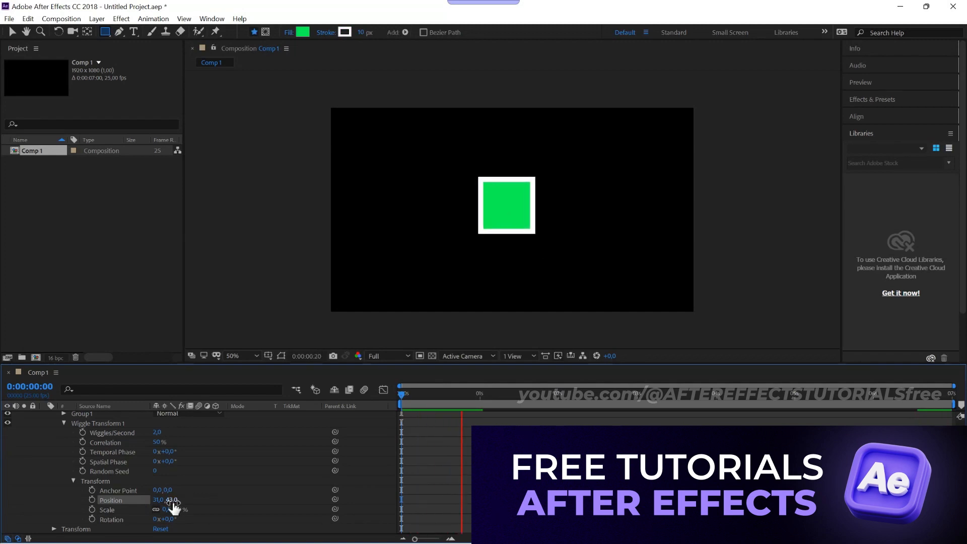
key(space)
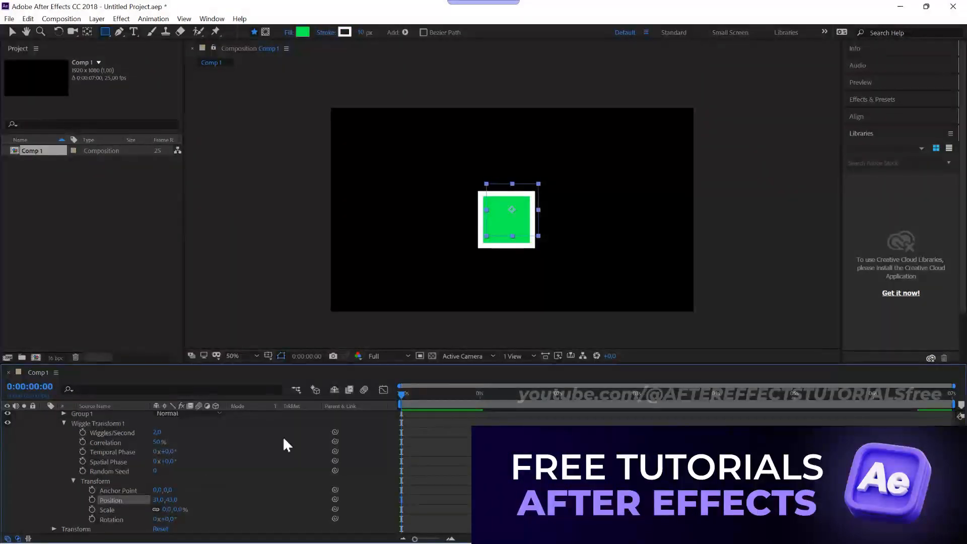
click(417, 387)
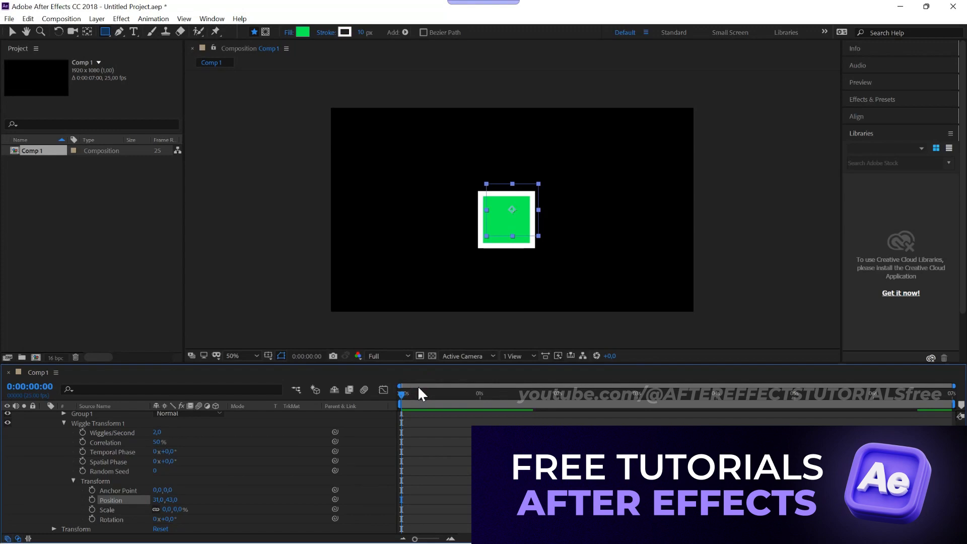
key(space)
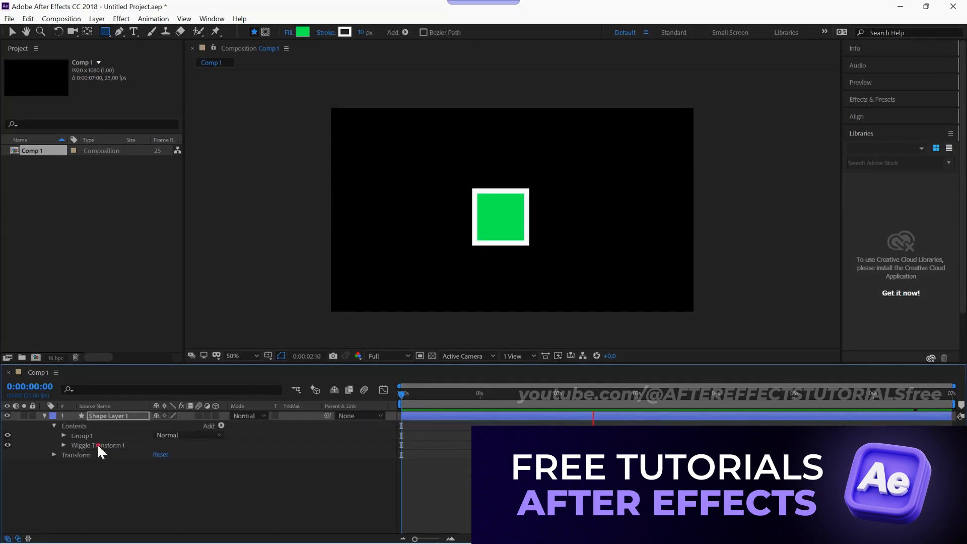
- Replace the shape layer's Wiggle Transform with a Zig Zag modifier and expand its settings with the preview stopped
click(98, 445)
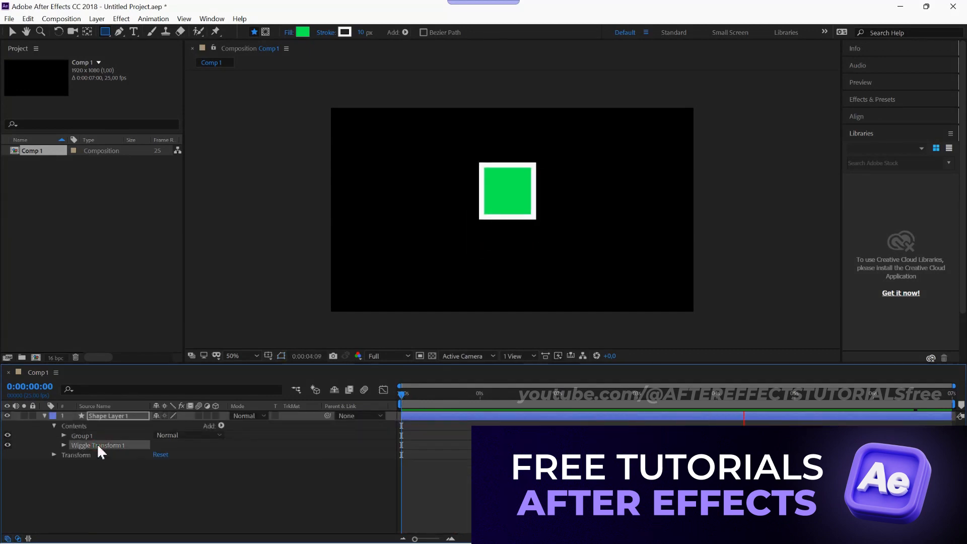
key(Delete)
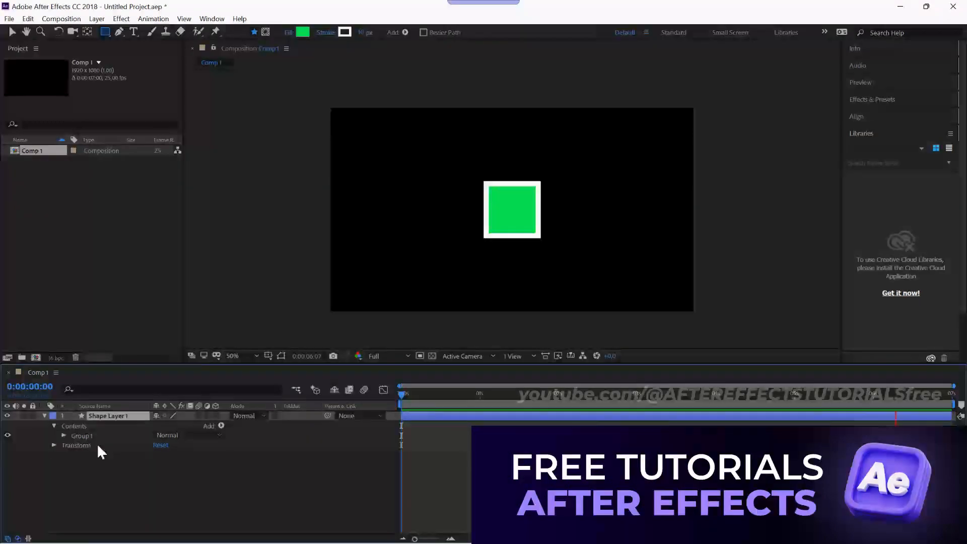
click(221, 425)
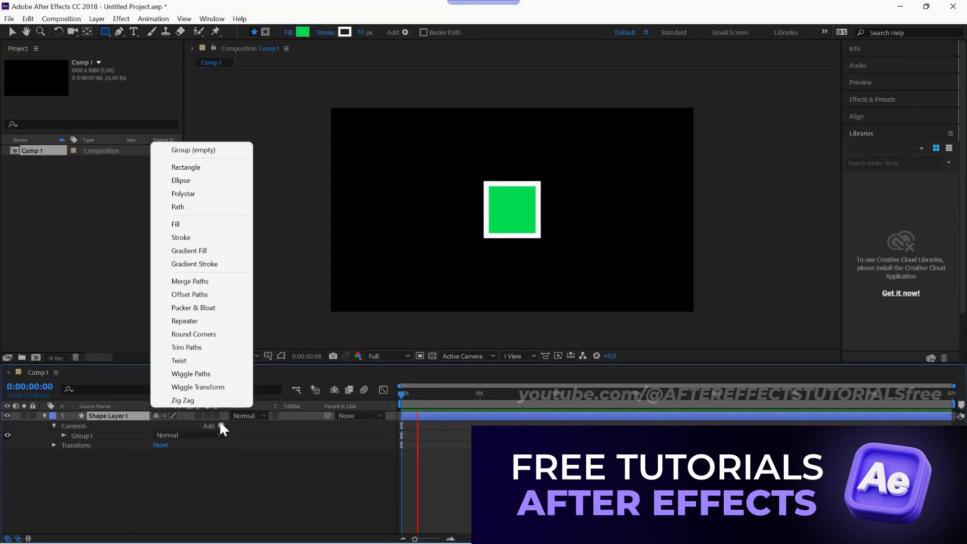
click(182, 399)
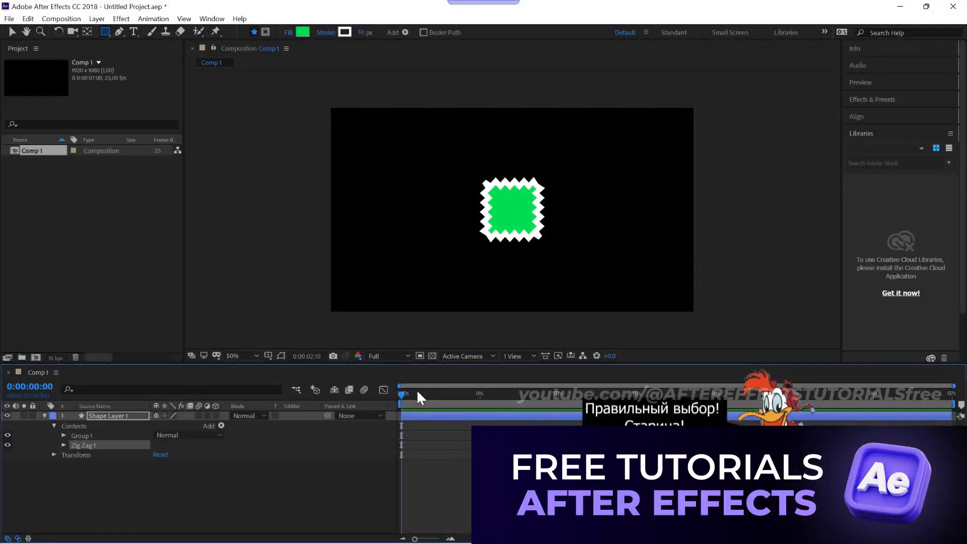
click(64, 445)
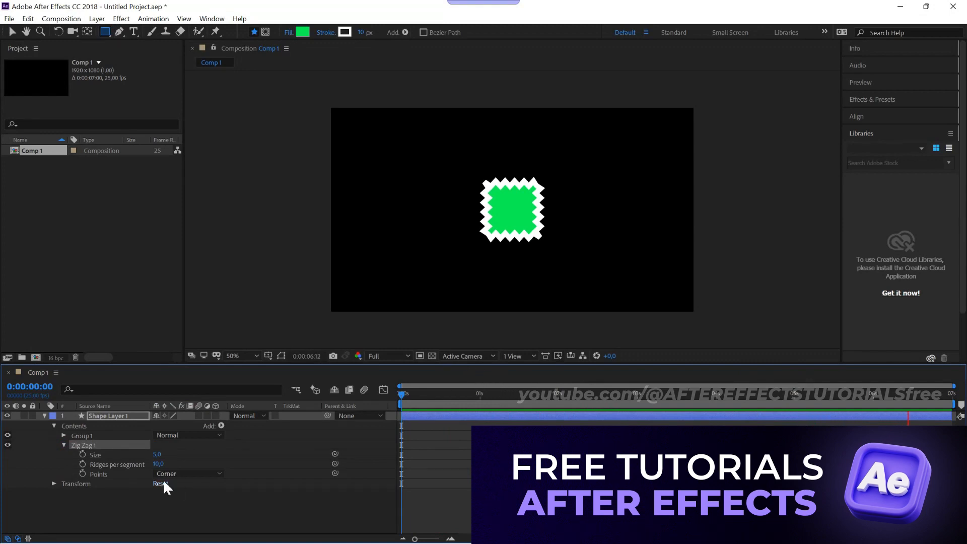
key(space)
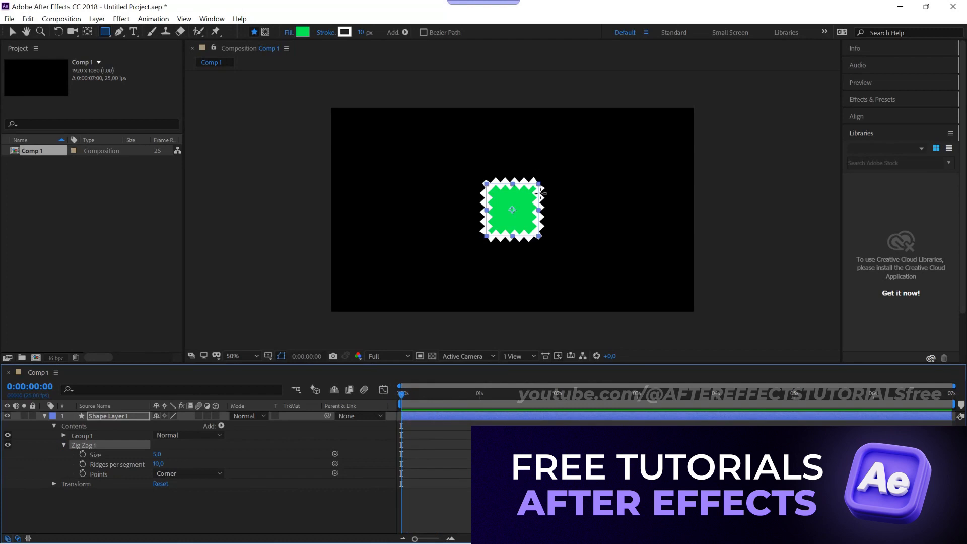